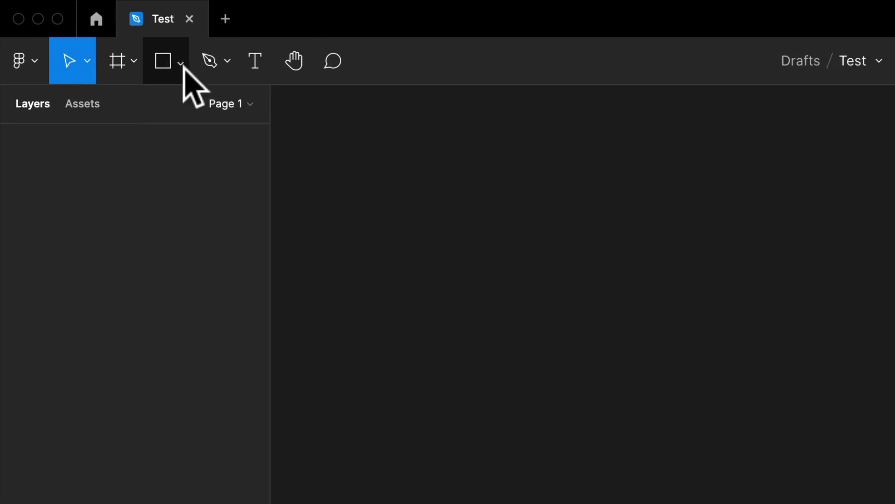
Step: Draw a rectangle of about 293 × 283 on the empty canvas
click(174, 65)
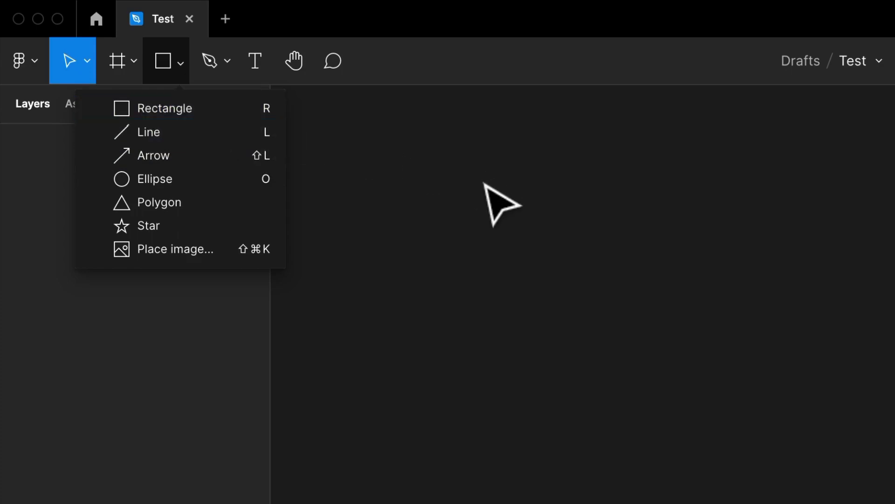
key(r)
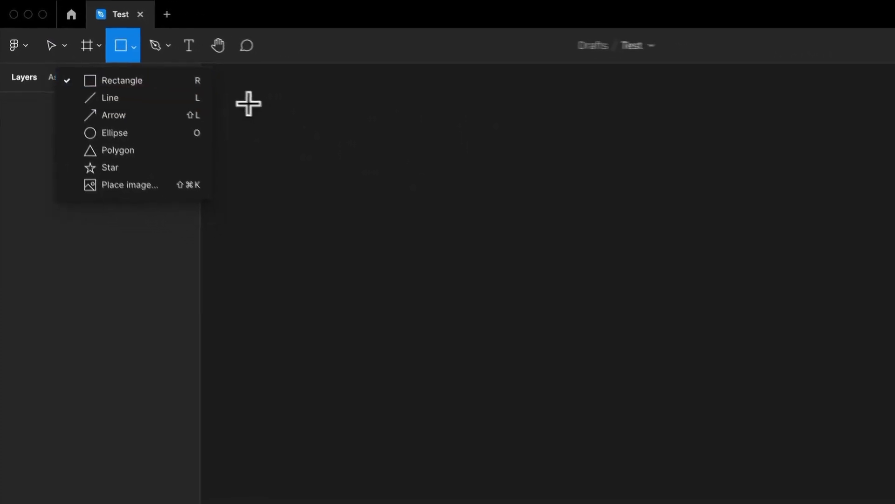
mouse_move(392, 104)
mouse_down()
mouse_move(441, 154)
mouse_move(486, 232)
mouse_move(552, 182)
mouse_move(429, 195)
mouse_move(449, 175)
mouse_move(538, 178)
mouse_move(486, 213)
mouse_up()
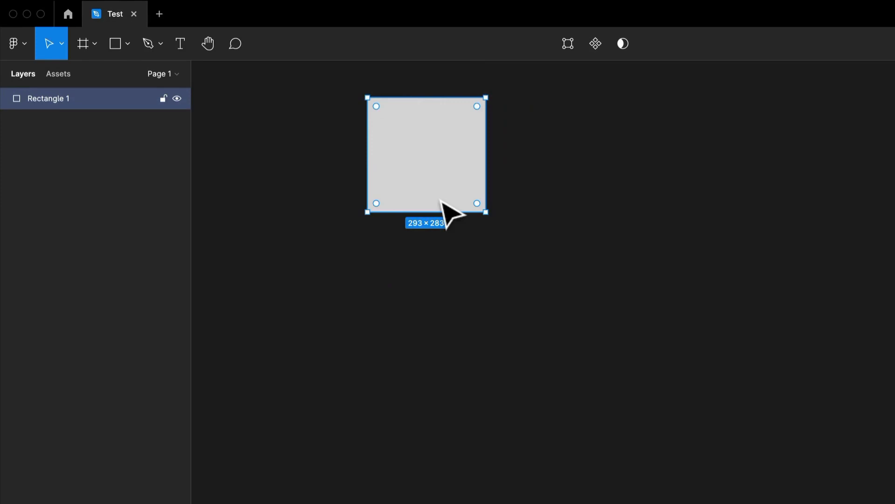
Step: Draw a horizontal line about 748 long beside the rectangle and a vertical line about 450 long below its start
key(l)
mouse_move(556, 116)
mouse_down()
mouse_move(709, 314)
mouse_move(859, 116)
mouse_up()
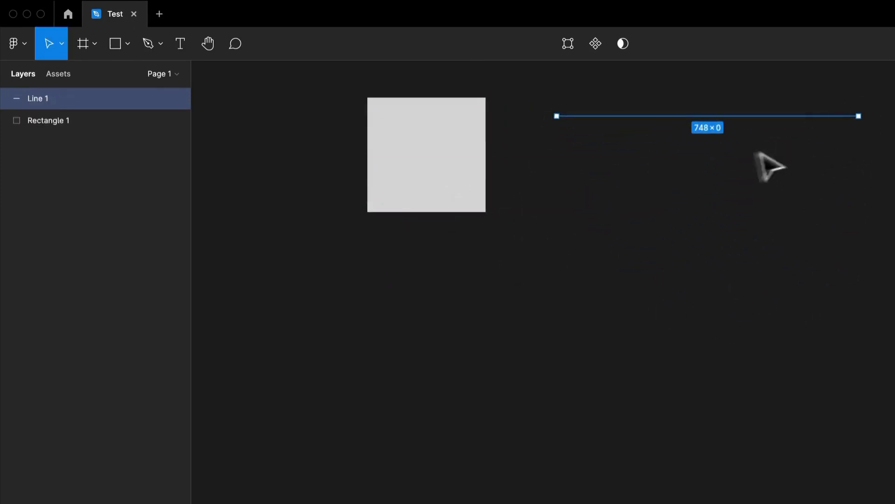
drag(572, 131, 597, 176)
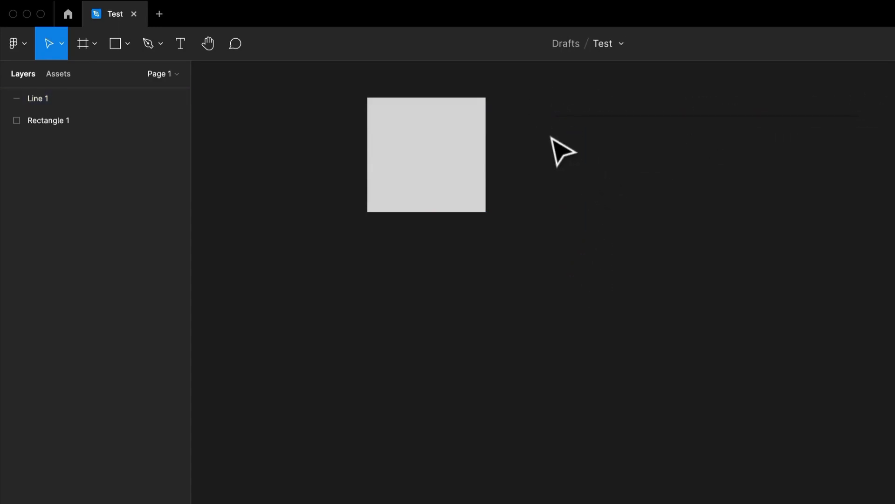
key(l)
drag(556, 135, 562, 318)
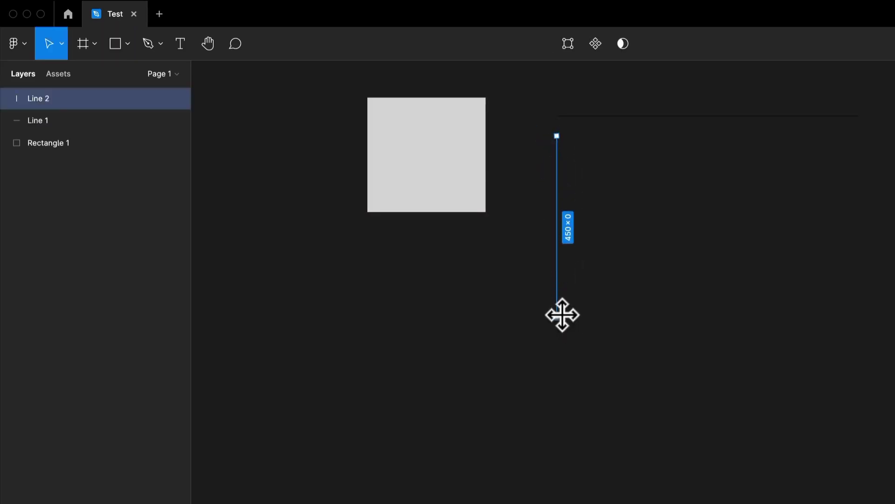
click(620, 140)
click(417, 177)
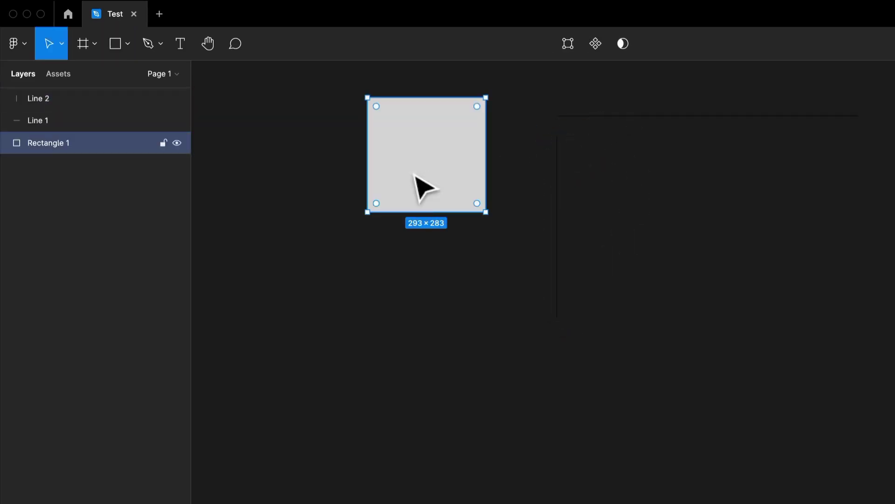
click(434, 280)
key(r)
drag(618, 170, 799, 360)
key(Delete)
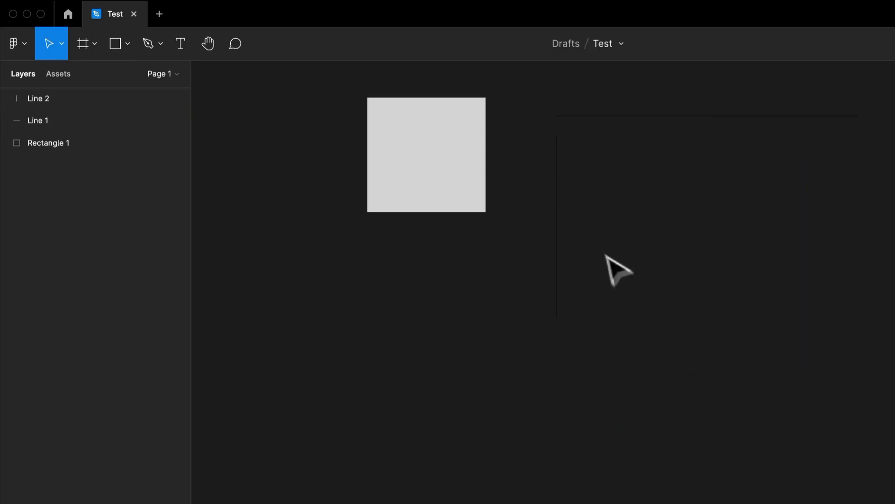
Step: Select both lines and set their stroke colour to white
click(558, 224)
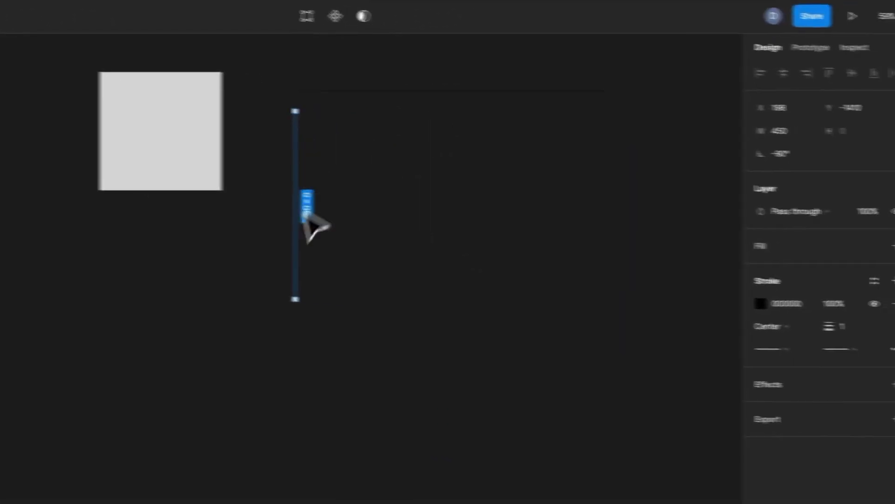
click(599, 317)
mouse_move(383, 144)
mouse_down()
mouse_move(407, 394)
mouse_move(511, 452)
mouse_move(597, 179)
mouse_move(675, 141)
mouse_move(500, 136)
mouse_move(430, 428)
mouse_move(451, 247)
mouse_move(692, 168)
mouse_move(429, 277)
mouse_move(269, 74)
mouse_up()
key(Delete)
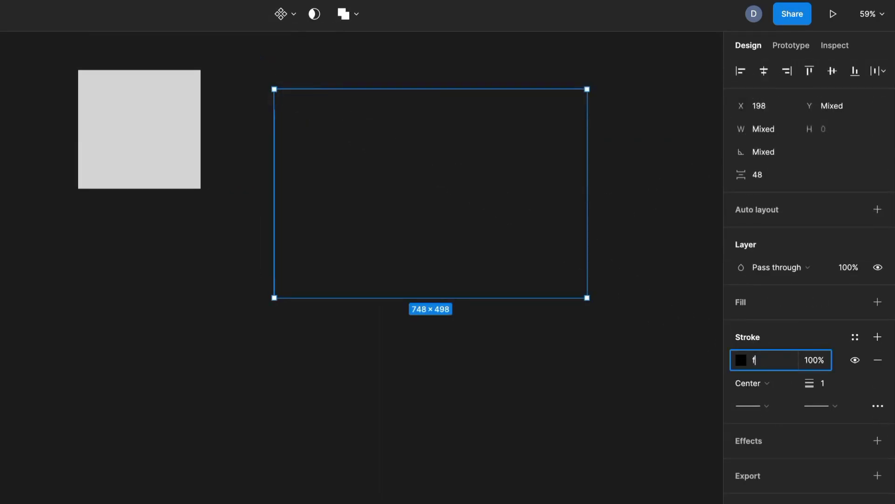
key(Return)
click(492, 254)
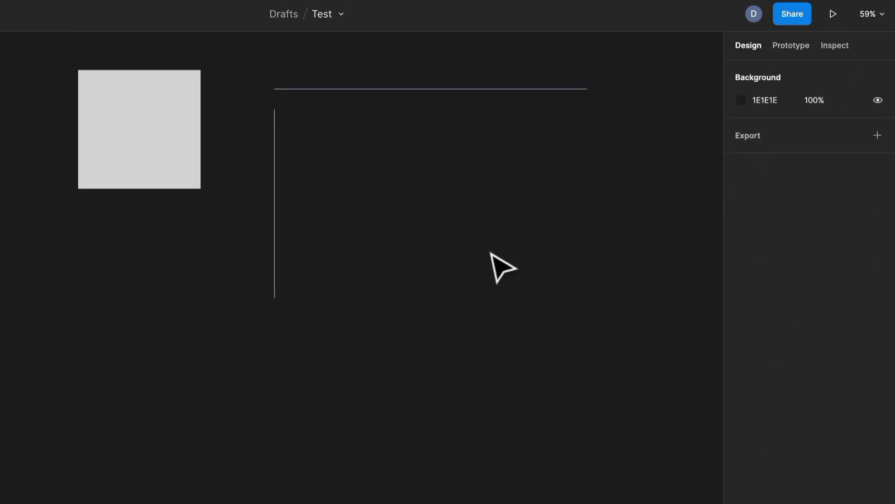
Step: Draw a horizontal arrow about 576 long below the horizontal line and set its stroke colour to FFFFFF
drag(479, 186, 440, 189)
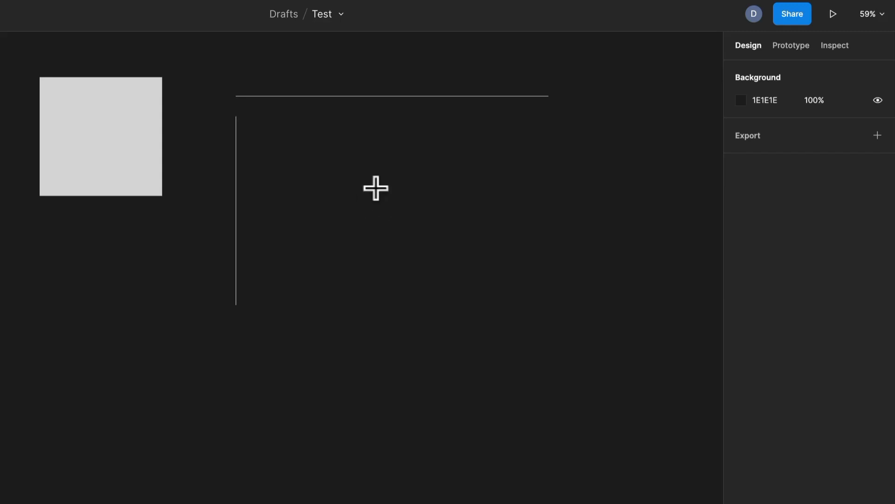
drag(272, 143, 513, 143)
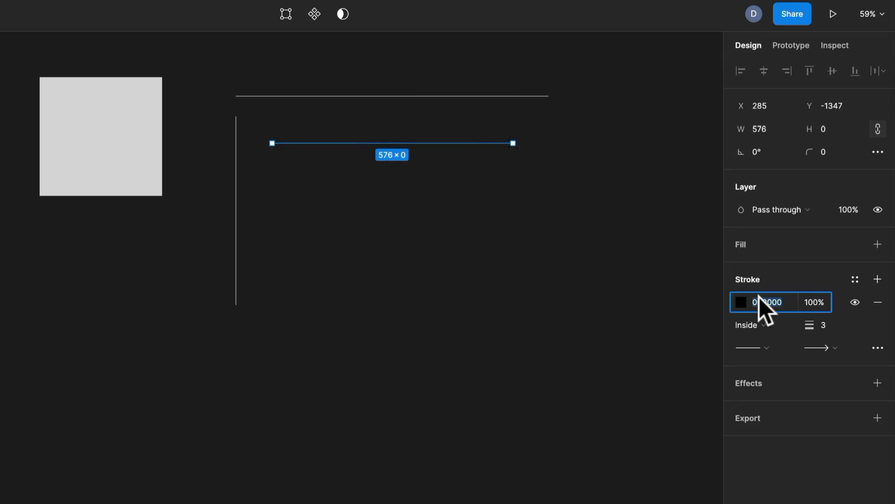
text(ffffff)
key(Return)
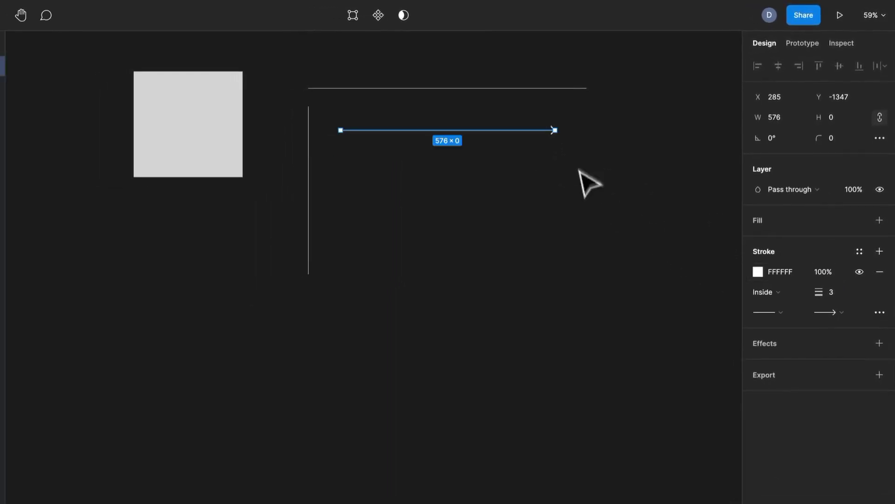
Step: Try the triangle arrow style on the arrow's end point and restore the line arrow style
scroll(567, 126, up, 10)
drag(450, 170, 590, 195)
scroll(588, 195, down, 3)
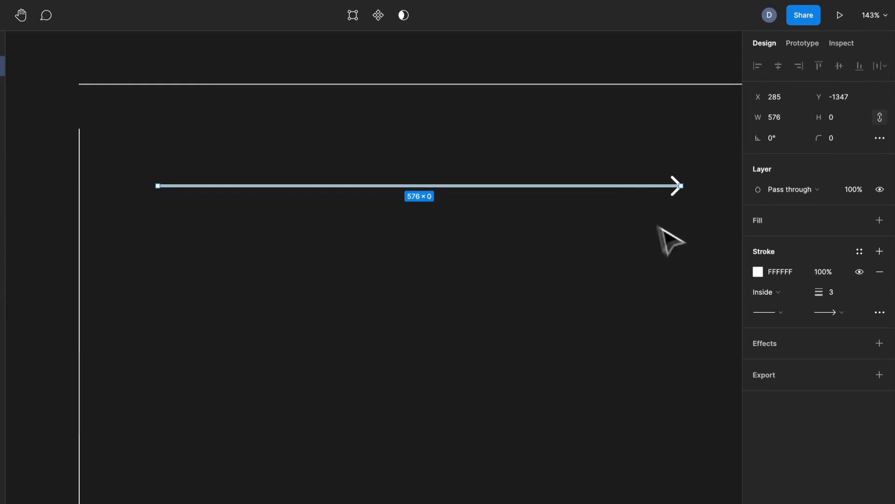
click(842, 311)
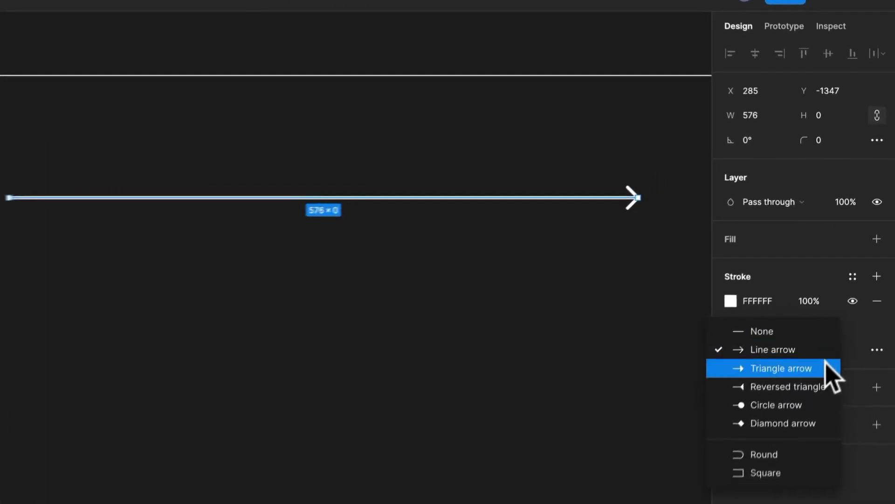
click(837, 328)
click(824, 363)
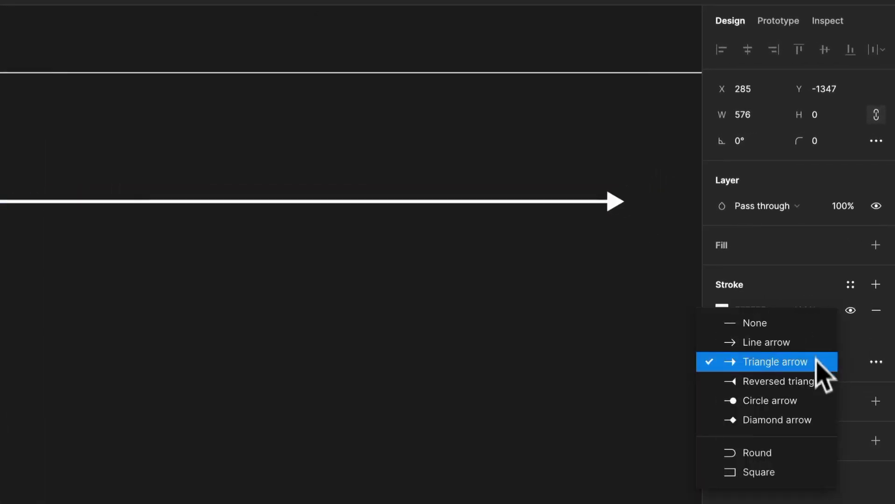
click(817, 343)
Step: Set the arrow's start point to the circle arrow style and its stroke thickness to 4
click(746, 363)
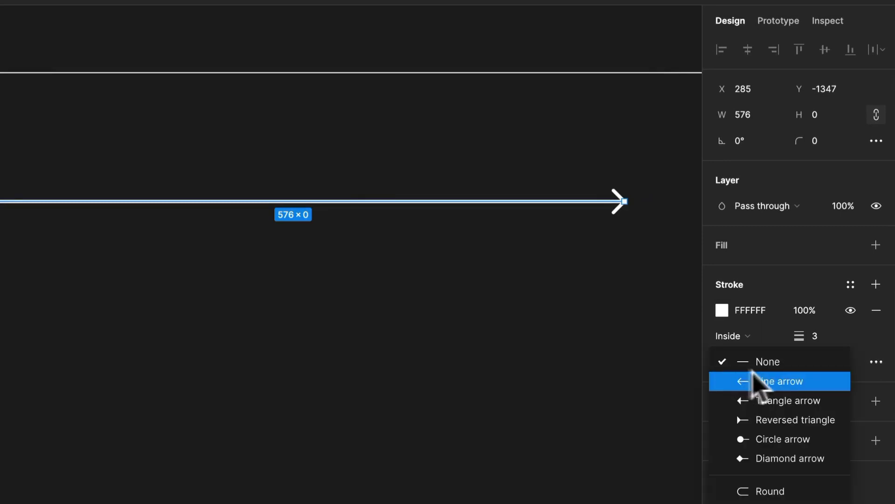
click(784, 395)
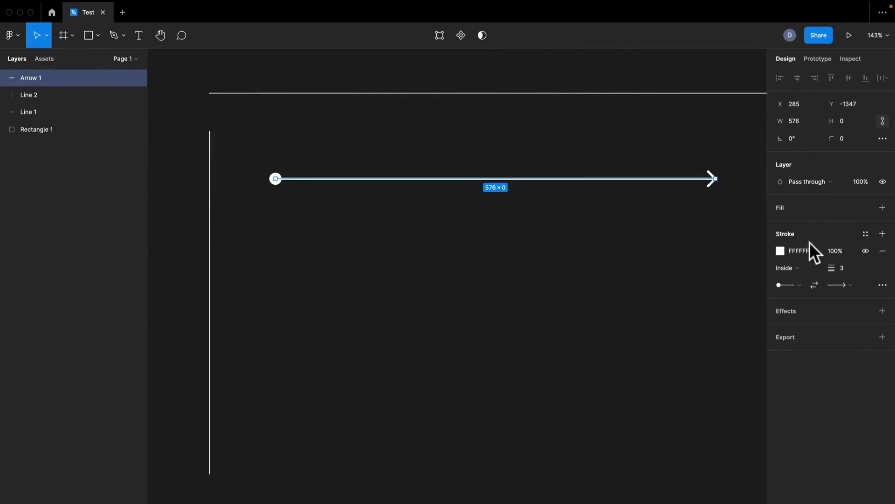
click(845, 267)
text(4)
key(Return)
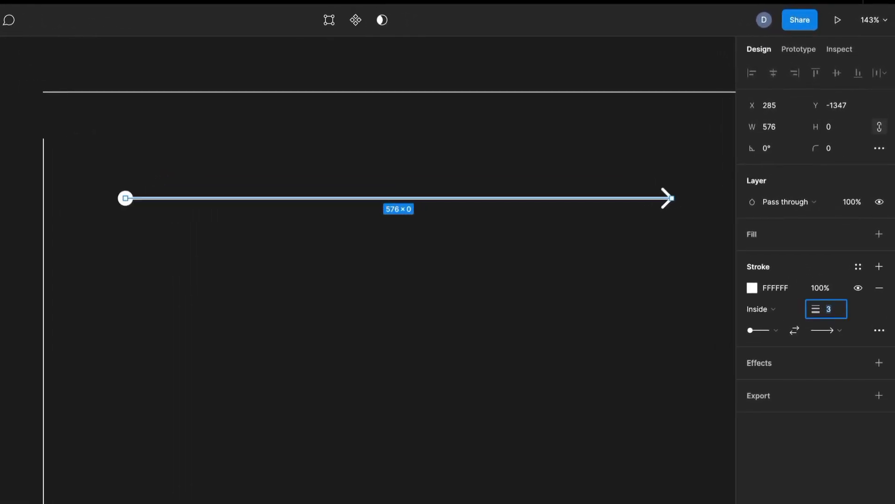
click(429, 260)
Step: Draw a circle of about 265 × 265 beyond the far end of the horizontal line and arrow
scroll(441, 250, down, 5)
drag(445, 261, 352, 261)
scroll(301, 229, up, 3)
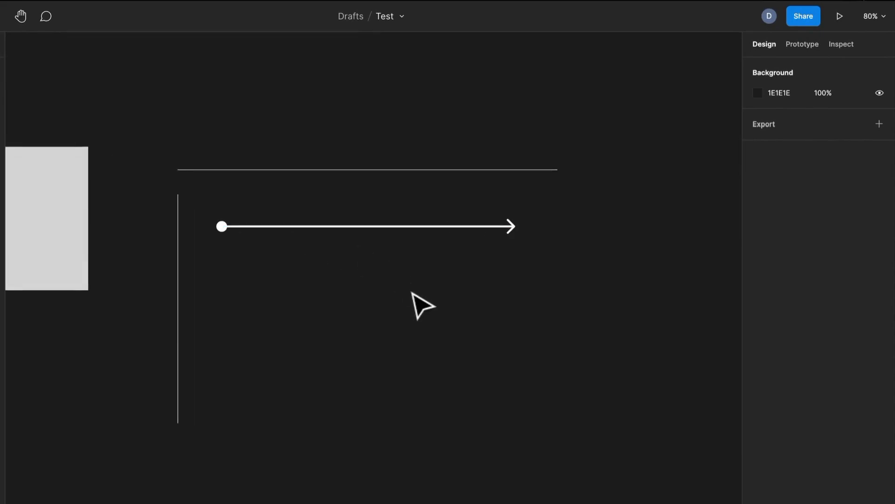
drag(709, 206, 567, 329)
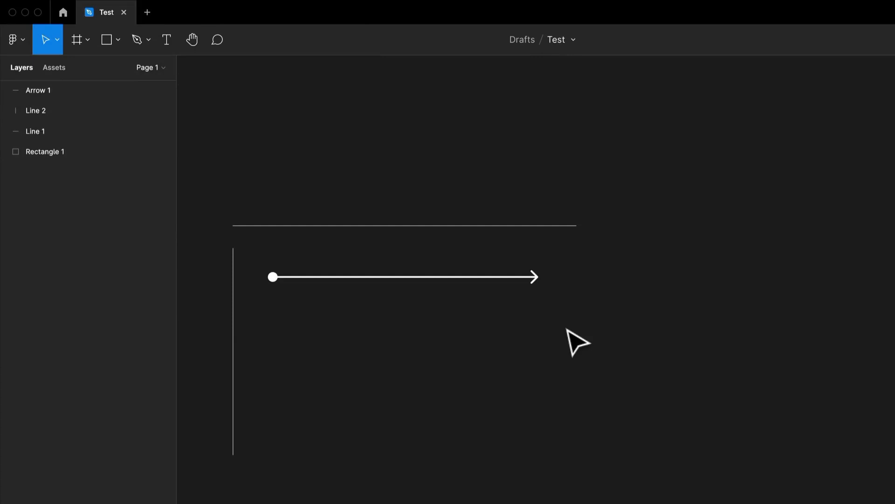
key(o)
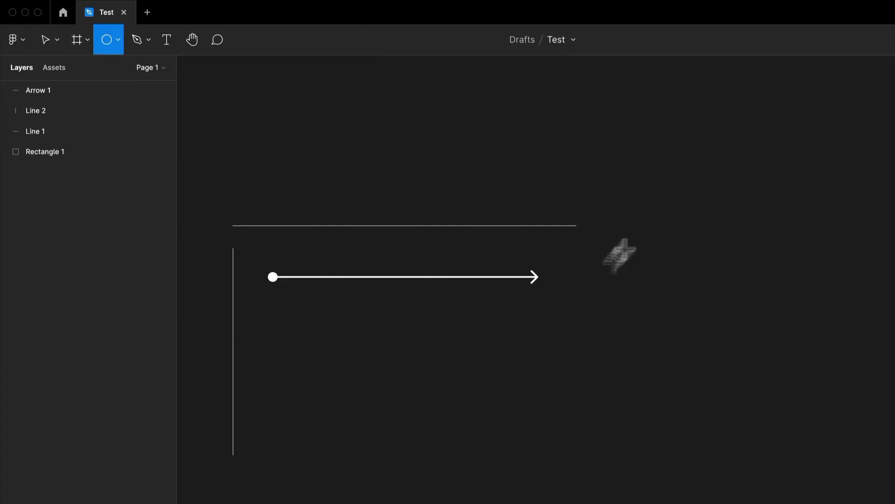
mouse_move(652, 190)
mouse_down()
mouse_move(732, 276)
mouse_move(611, 250)
mouse_move(741, 319)
mouse_move(681, 380)
mouse_move(752, 200)
mouse_move(824, 232)
mouse_move(830, 248)
mouse_move(778, 284)
mouse_move(765, 187)
mouse_move(665, 256)
mouse_move(778, 295)
mouse_move(746, 308)
mouse_move(754, 294)
mouse_move(743, 270)
mouse_up()
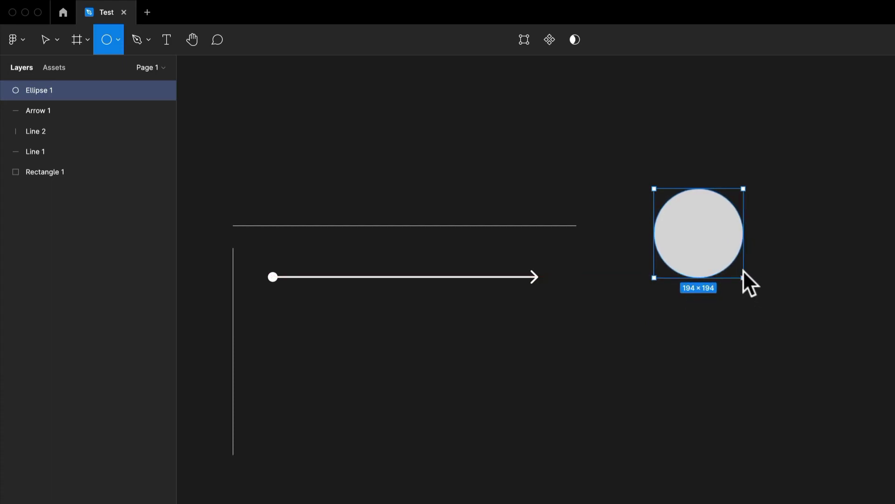
Step: Try a -75% arc sweep and a larger inner ratio on the circle, and undo both changes
drag(743, 270, 681, 307)
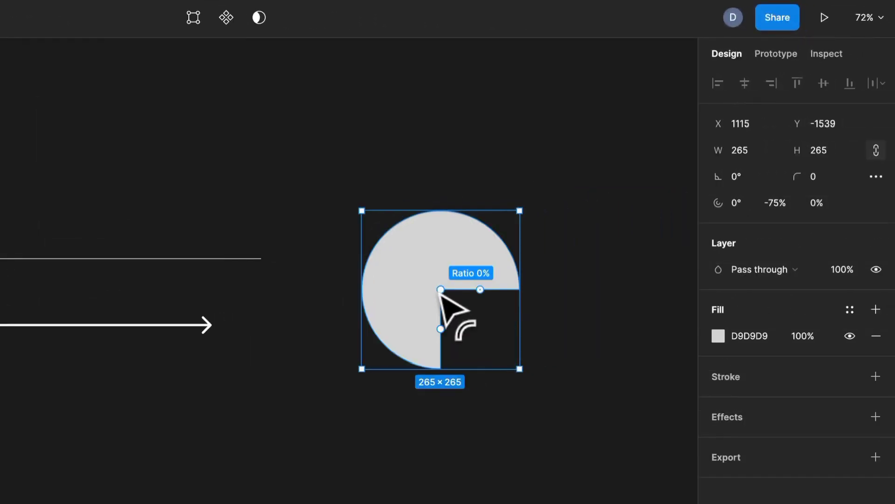
mouse_move(441, 290)
mouse_down()
mouse_move(418, 234)
mouse_move(486, 316)
mouse_move(456, 282)
mouse_up()
key(ctrl+z)
Step: Cut a narrow wedge from the circle with a sweep of about 93% and a start angle of about 19°
key(ctrl+z)
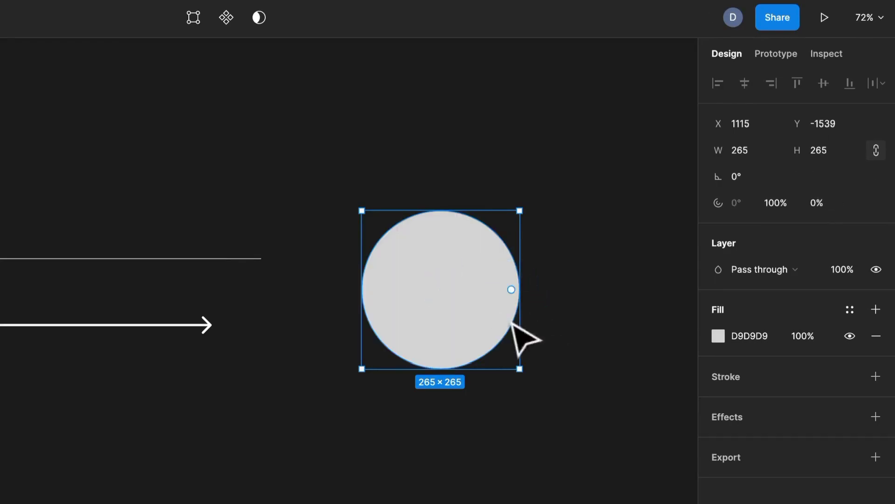
drag(512, 292, 426, 340)
key(ctrl+z)
key(ctrl+z)
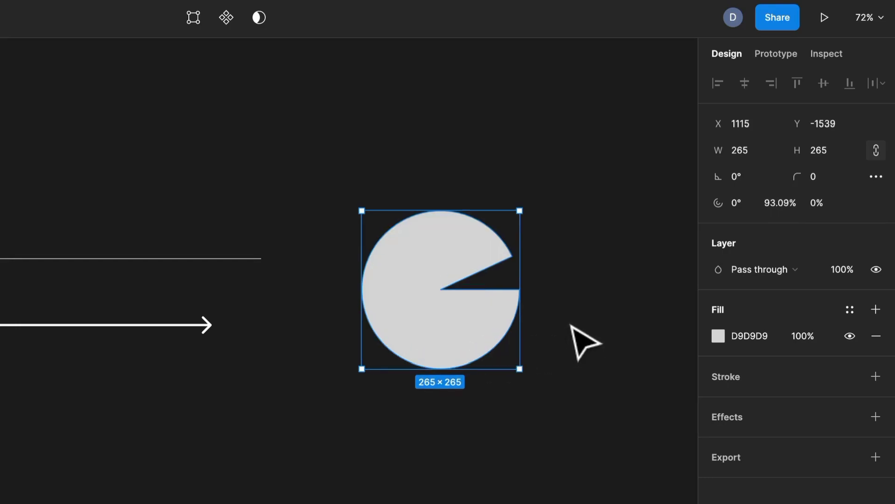
click(572, 325)
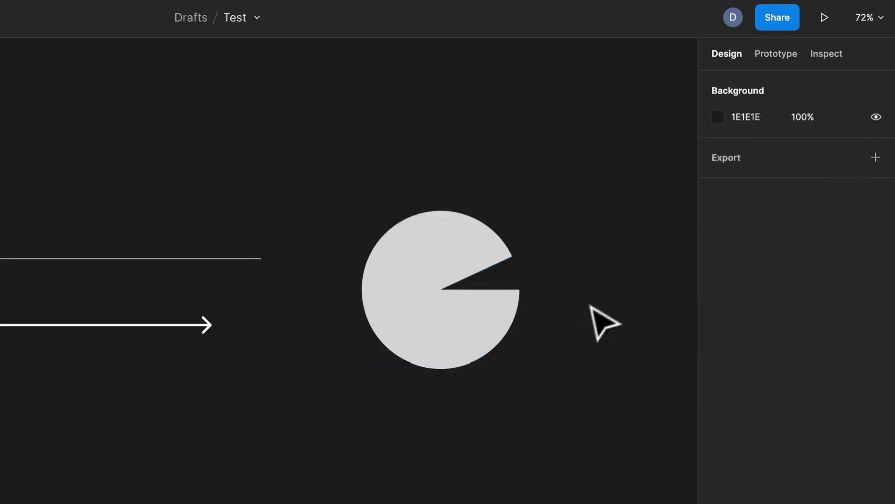
click(504, 322)
drag(481, 290, 479, 321)
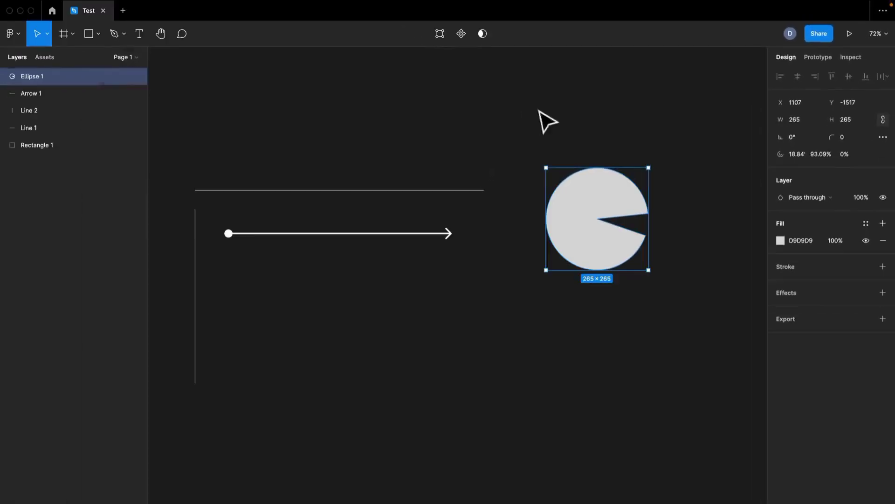
Step: Draw a three-sided polygon of about 440 × 281 below the arrow
click(101, 35)
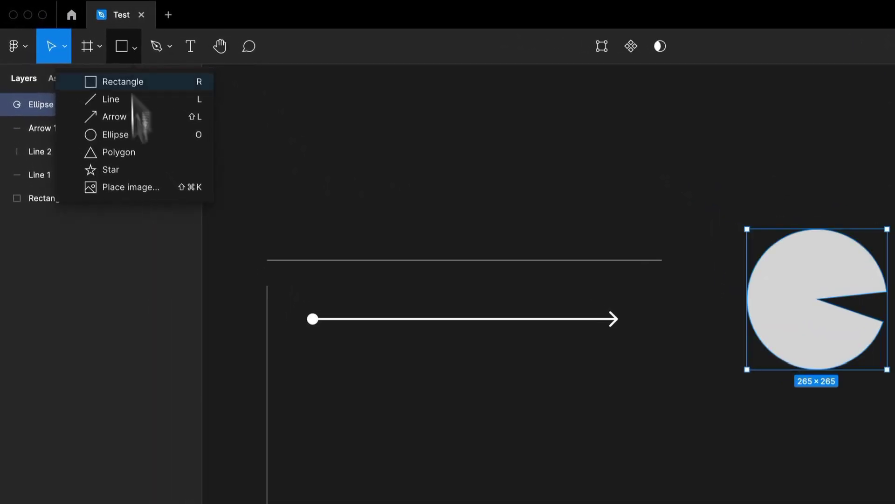
click(148, 153)
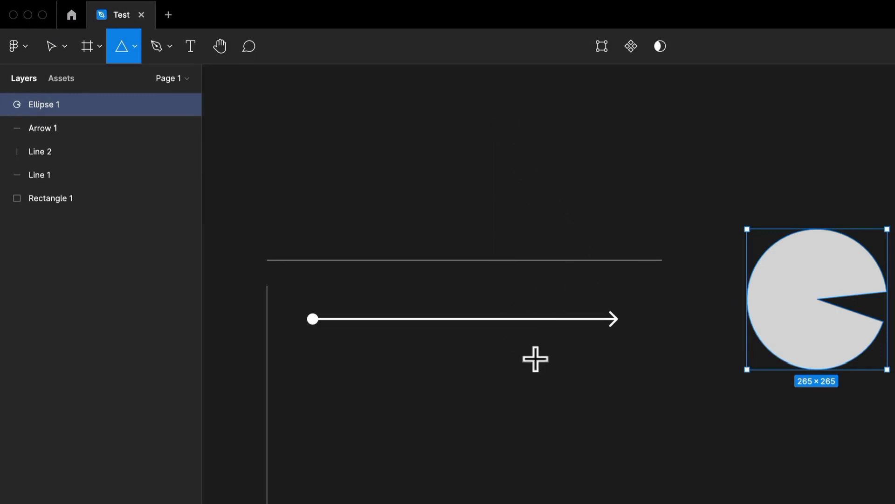
drag(535, 358, 554, 180)
drag(484, 243, 582, 380)
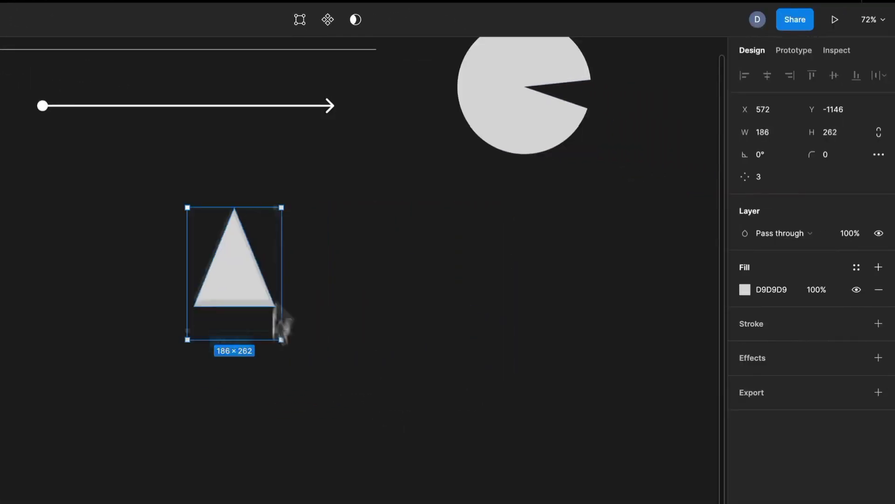
drag(281, 340, 410, 349)
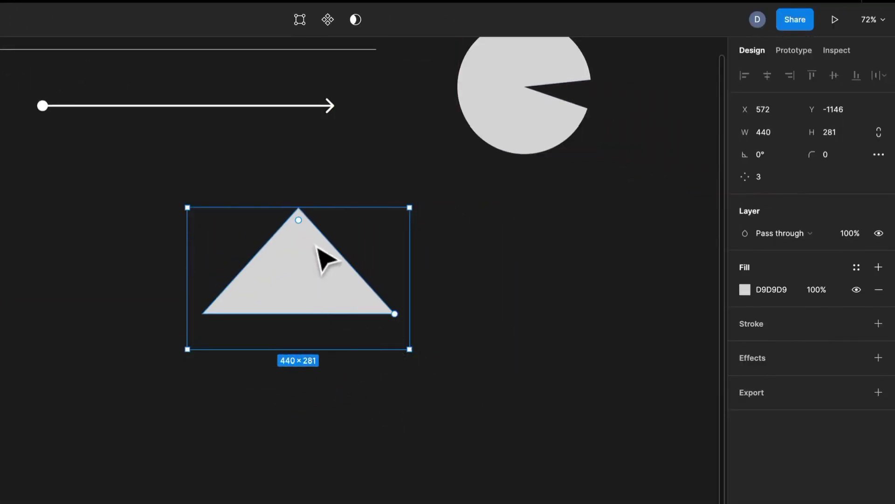
Step: Increase the polygon's vertex count to 10 with its count handle
mouse_move(293, 217)
mouse_down()
mouse_move(336, 234)
mouse_move(276, 283)
mouse_move(289, 226)
mouse_move(298, 248)
mouse_move(302, 217)
mouse_up()
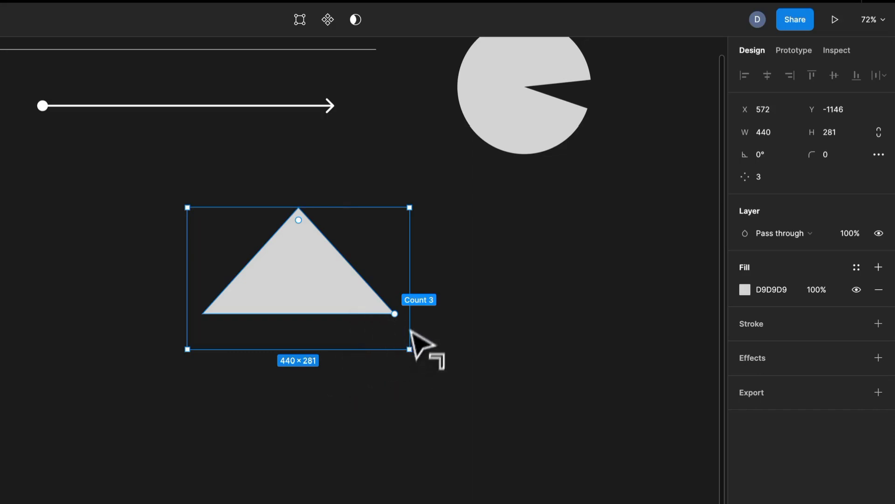
drag(394, 314, 464, 175)
click(436, 340)
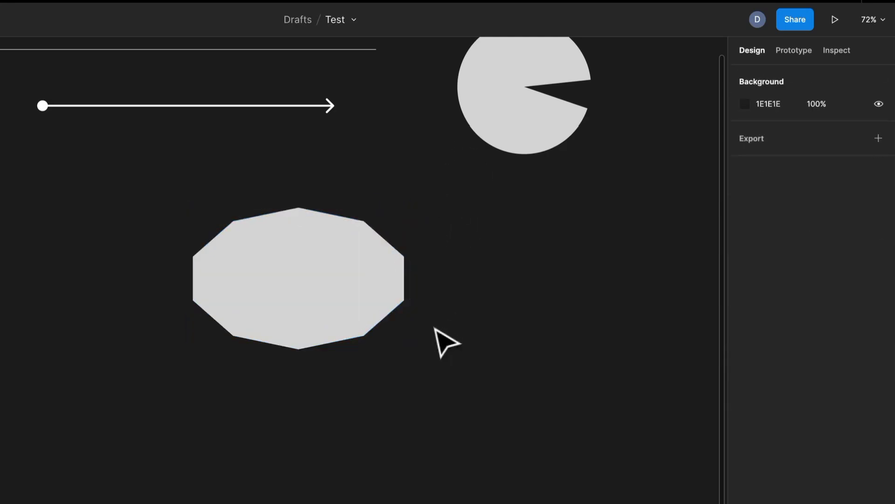
Step: Stretch the polygon downward to a height of about 420, keeping its width of 440
click(350, 305)
drag(357, 349, 354, 420)
key(Escape)
click(316, 306)
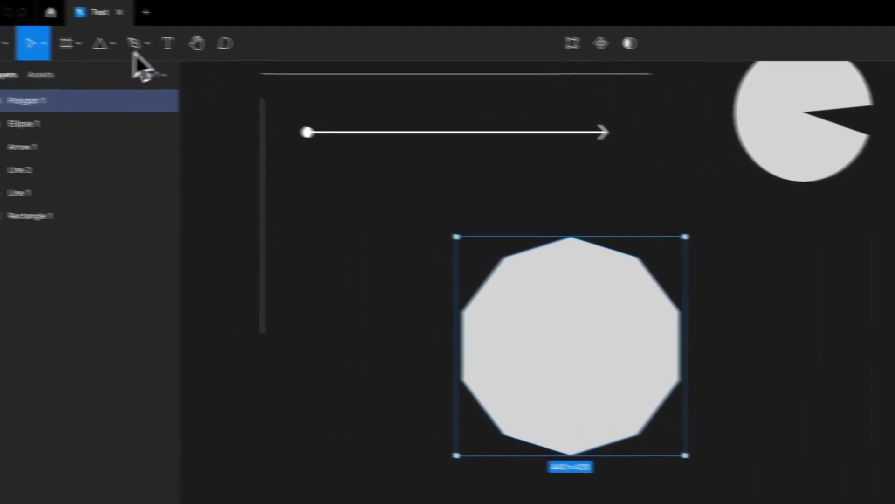
Step: Draw a five-pointed star of about 382 × 382 beside the polygon and set its inner ratio to about 55%
click(135, 43)
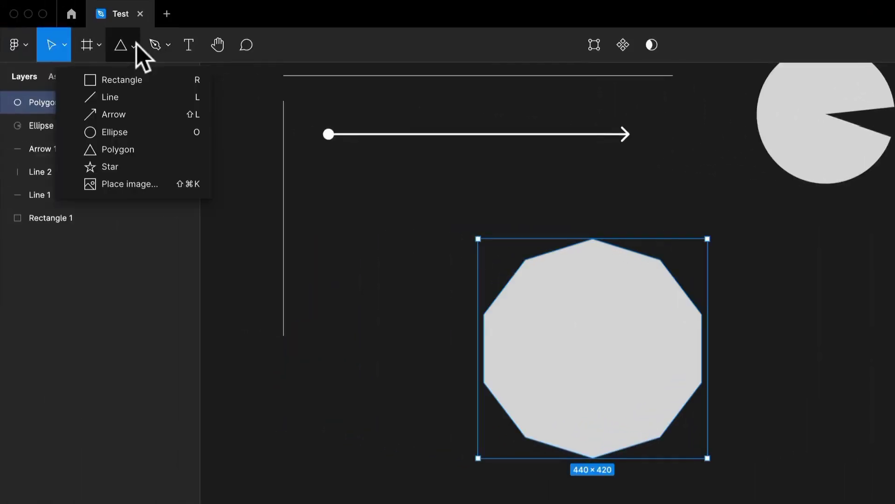
click(137, 162)
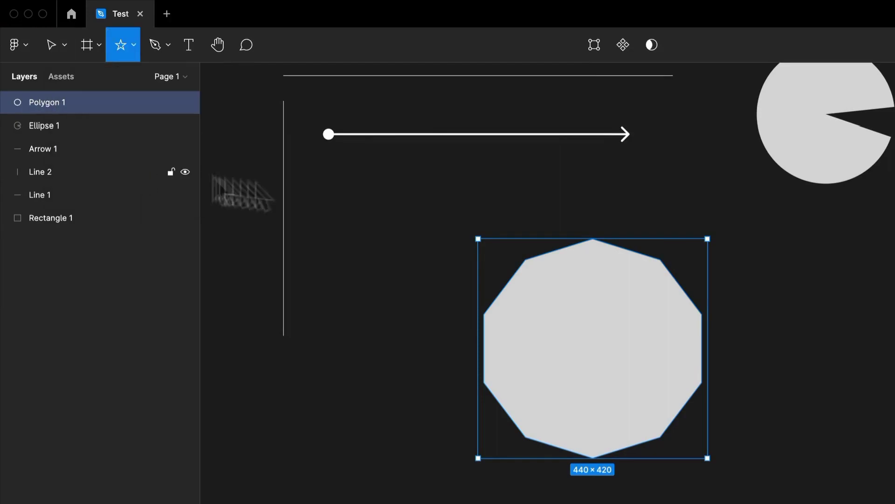
drag(812, 286, 698, 421)
scroll(532, 357, right, 4)
scroll(532, 356, down, 1)
mouse_move(452, 262)
mouse_move(451, 262)
mouse_down()
mouse_move(480, 253)
mouse_move(464, 251)
mouse_up()
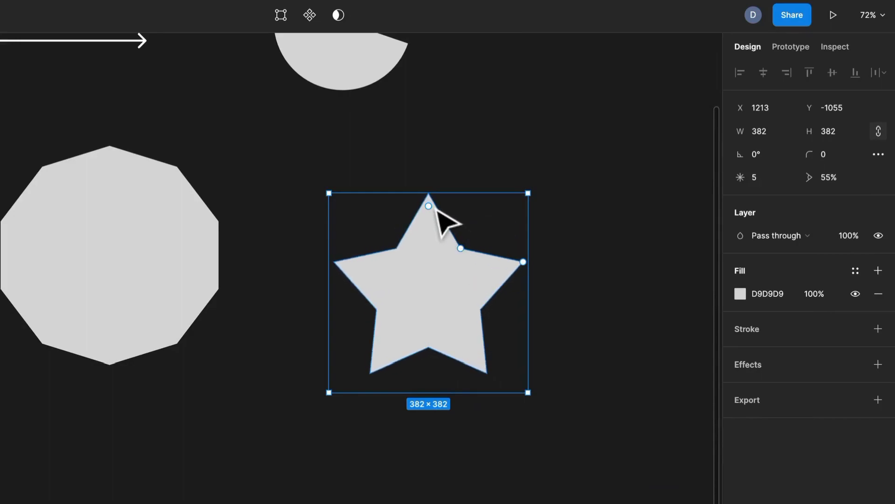
Step: Round the star's corners to a radius of about 18 and increase its point count to 8
drag(429, 206, 432, 217)
mouse_move(516, 267)
drag(516, 266, 525, 299)
drag(519, 242, 505, 217)
Step: Move the star slightly up and to the left, to about X 1205, Y -1108, and deselect it
click(587, 250)
scroll(514, 302, down, 3)
drag(512, 301, 455, 294)
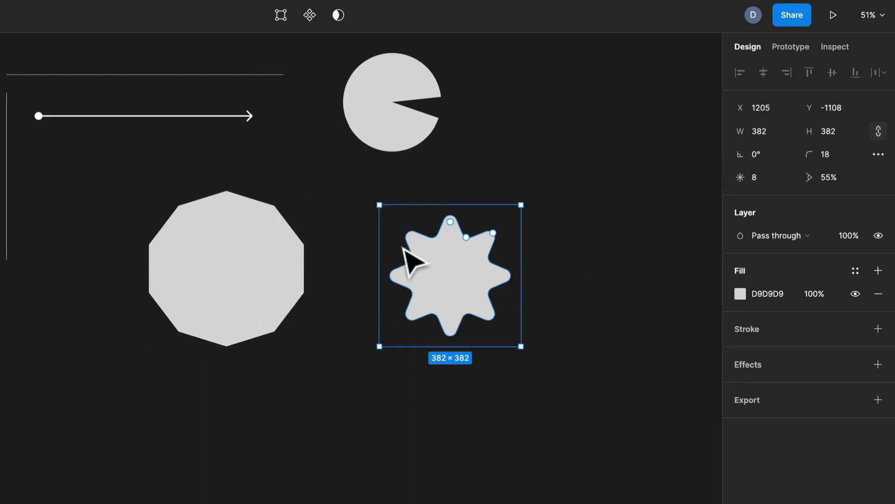
click(275, 409)
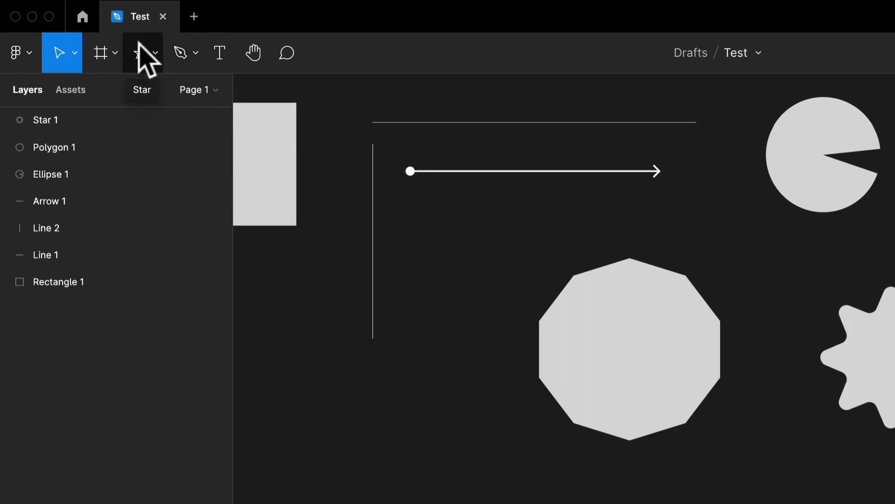
Step: Draw a closed freeform shape with six anchor points and mostly curved segments to the right of the star, using the Pen tool
click(141, 51)
click(185, 56)
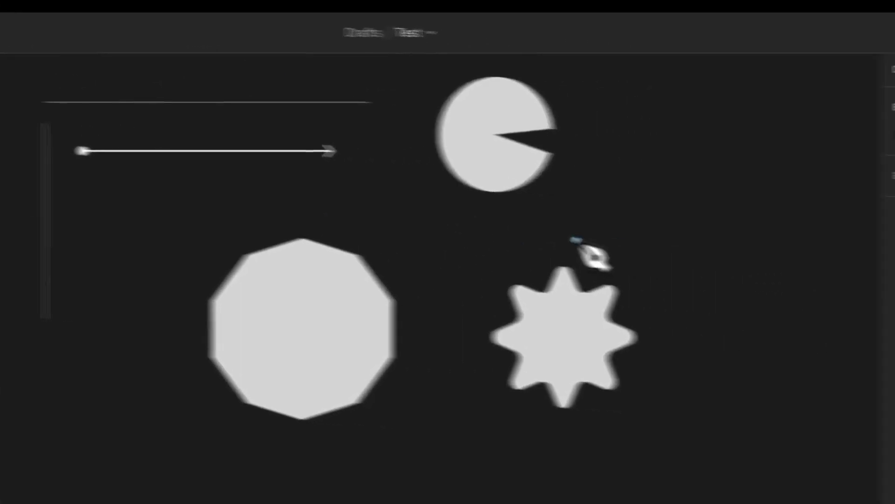
scroll(576, 239, right, 5)
click(392, 102)
drag(413, 157, 326, 132)
drag(347, 215, 385, 239)
click(481, 285)
click(541, 174)
drag(560, 95, 505, 80)
drag(492, 76, 430, 59)
click(392, 102)
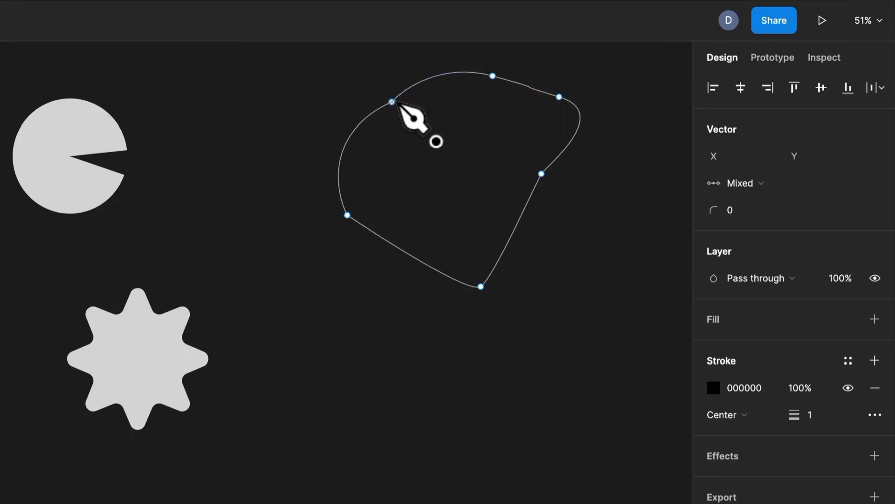
key(Escape)
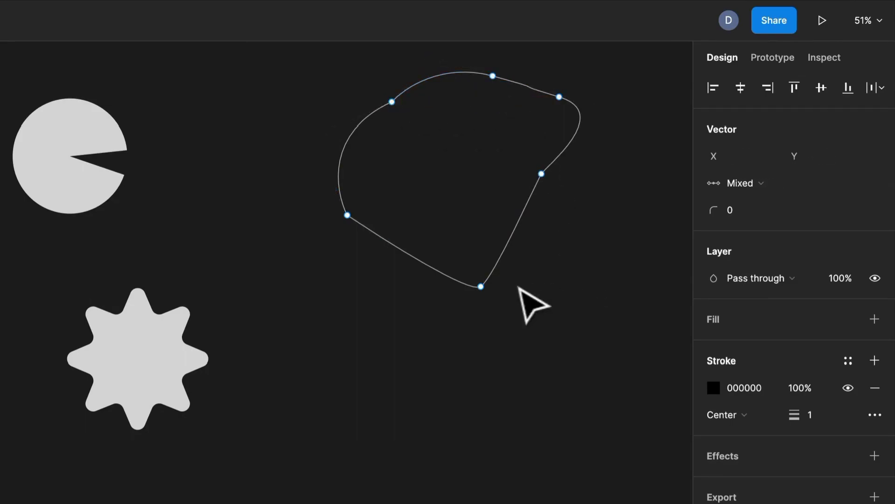
Step: Fill the pen shape with D9D9D9 and reshape it by moving its lowest anchor left and bending the lower right edge inward
click(875, 319)
drag(480, 286, 425, 291)
drag(539, 181, 410, 70)
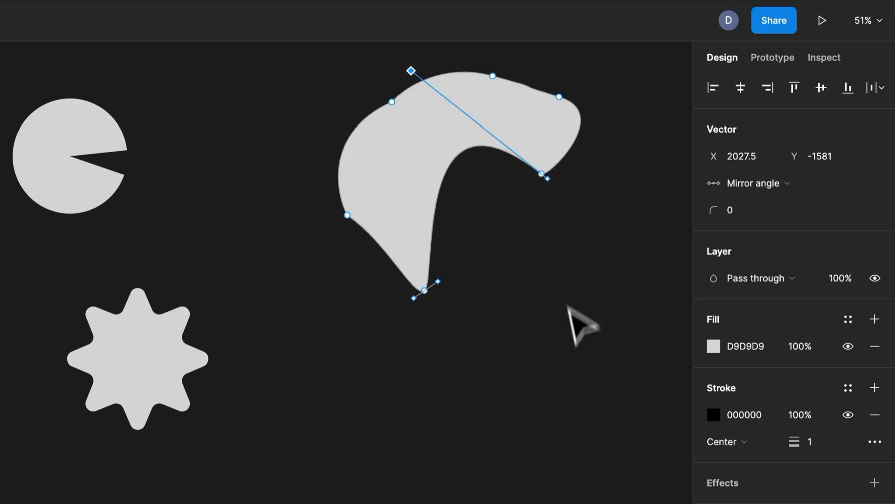
click(300, 296)
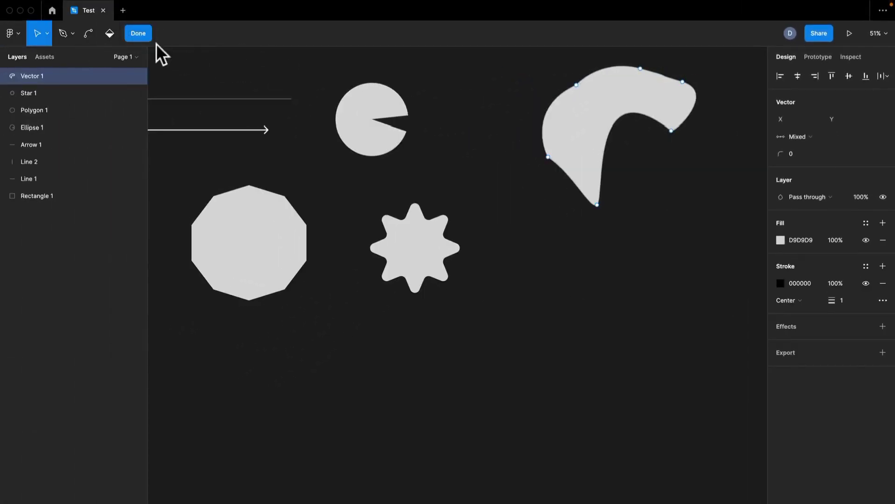
click(138, 33)
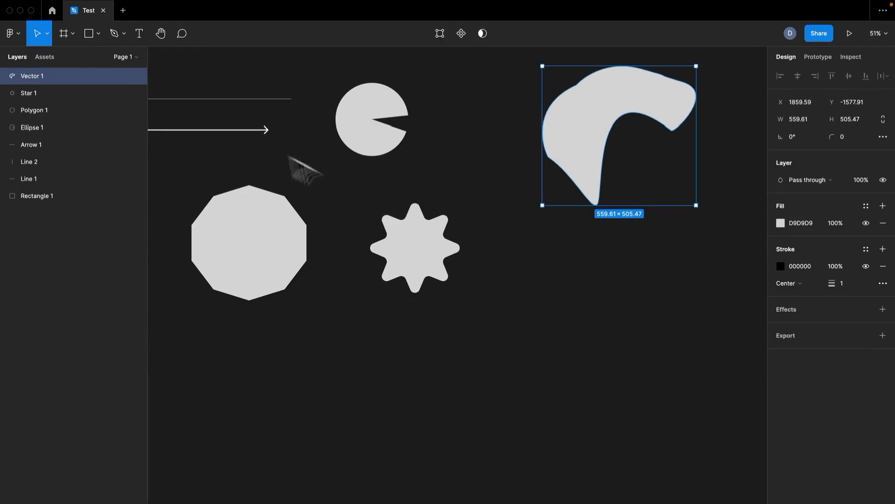
Step: Draw a circle of about 705 × 705 in the empty canvas area below the existing shapes
scroll(224, 149, down, 1)
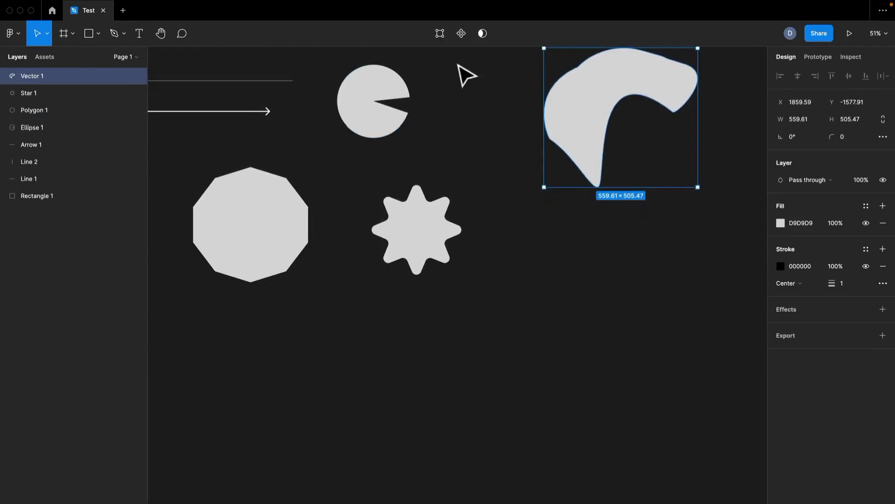
click(444, 250)
scroll(322, 269, left, 5)
scroll(321, 268, down, 2)
drag(308, 240, 306, 152)
scroll(354, 163, down, 5)
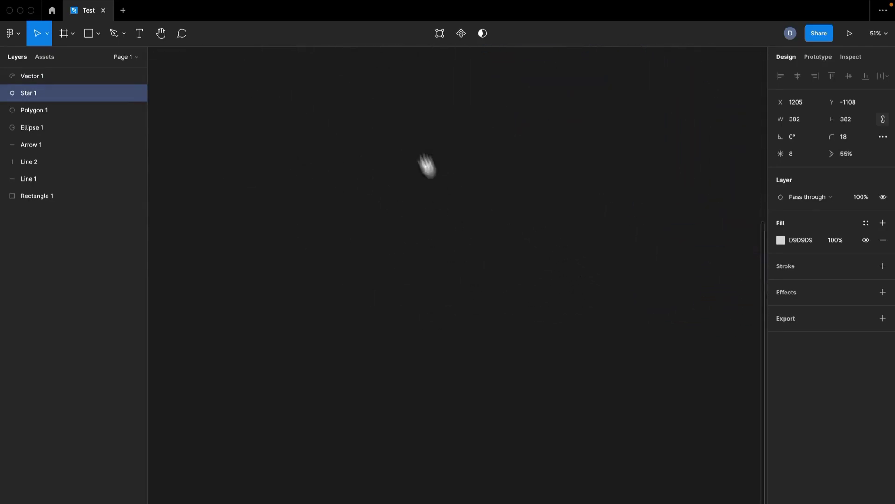
key(o)
mouse_move(400, 107)
mouse_down()
mouse_move(528, 315)
mouse_move(527, 301)
mouse_up()
Step: Duplicate the circle to its right and set the copy's fill to 5B5B5B
mouse_move(525, 246)
mouse_down()
mouse_move(330, 218)
mouse_move(552, 217)
mouse_up()
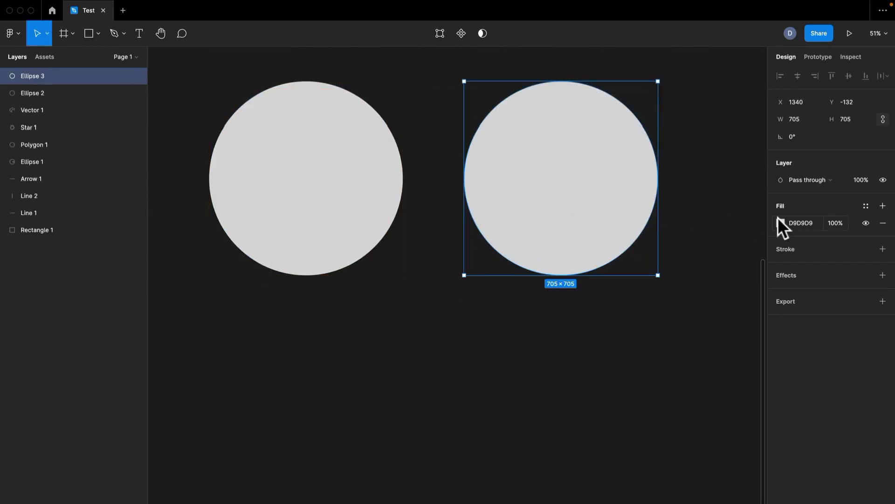
click(780, 223)
drag(673, 273, 623, 316)
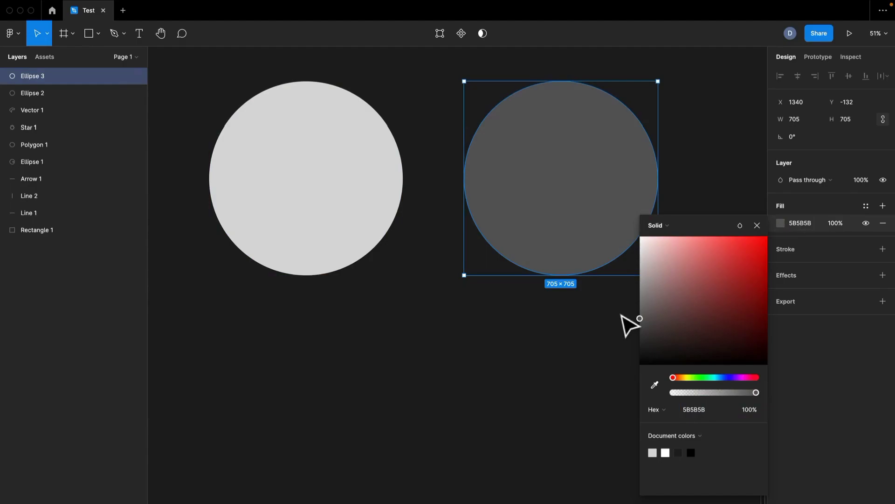
click(592, 310)
Step: Move the two circles together so the dark one overlaps the right part of the light one
click(571, 215)
drag(571, 215, 533, 203)
click(377, 213)
mouse_move(377, 214)
mouse_down()
mouse_move(482, 190)
mouse_move(380, 198)
mouse_up()
drag(543, 207, 450, 205)
Step: Try a union of the two overlapping circles, and undo it
drag(271, 69, 464, 144)
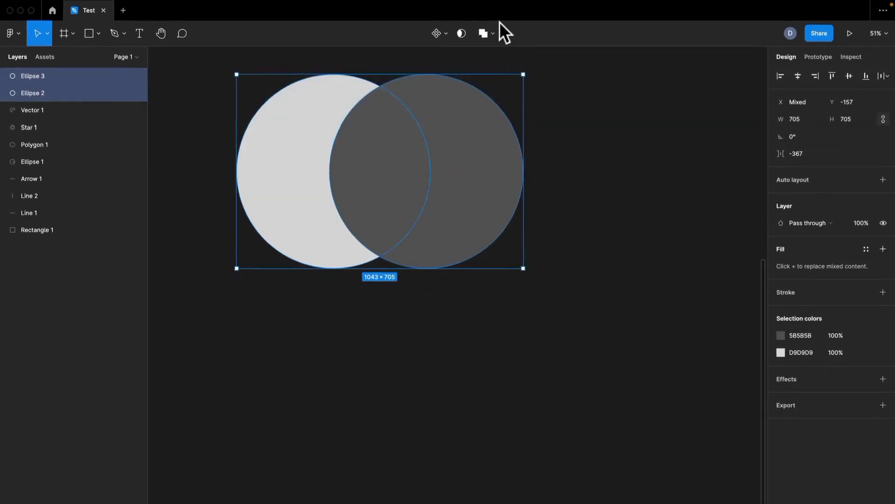
click(490, 34)
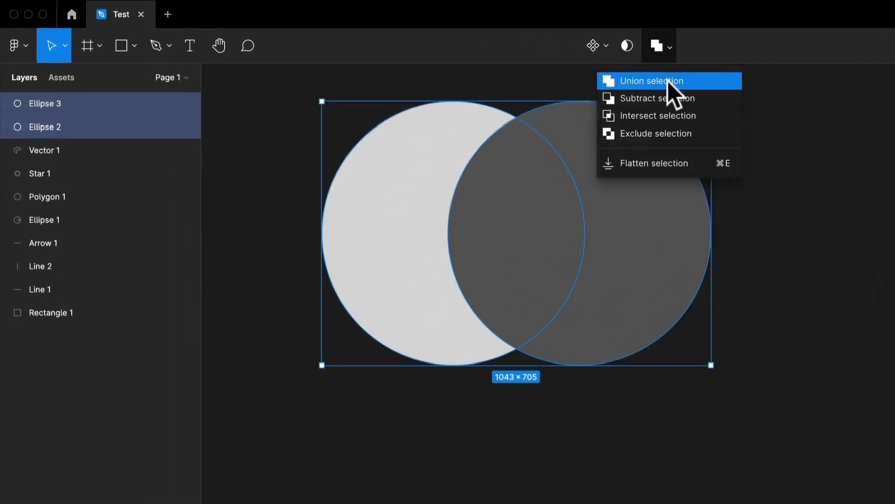
click(663, 80)
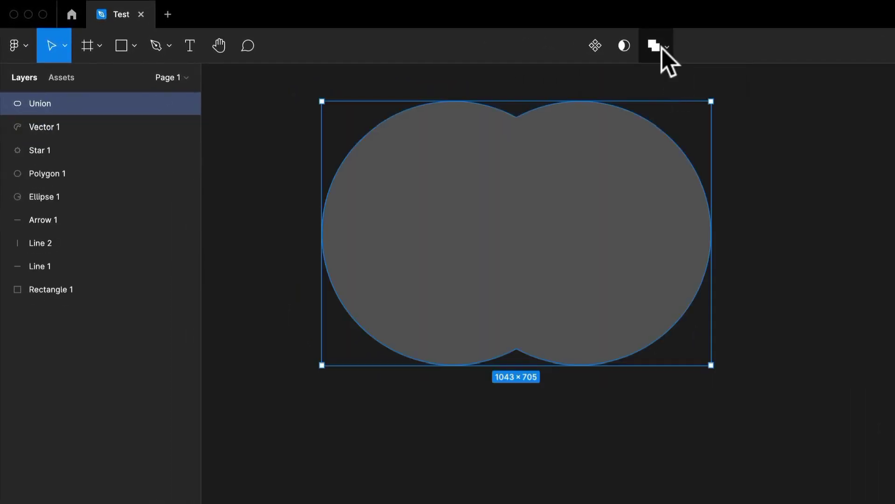
key(super+z)
Step: Delete the dark circle, keeping only the light one
mouse_move(617, 200)
mouse_down()
mouse_move(759, 319)
mouse_move(641, 234)
mouse_move(618, 191)
mouse_up()
click(753, 230)
drag(659, 225, 867, 317)
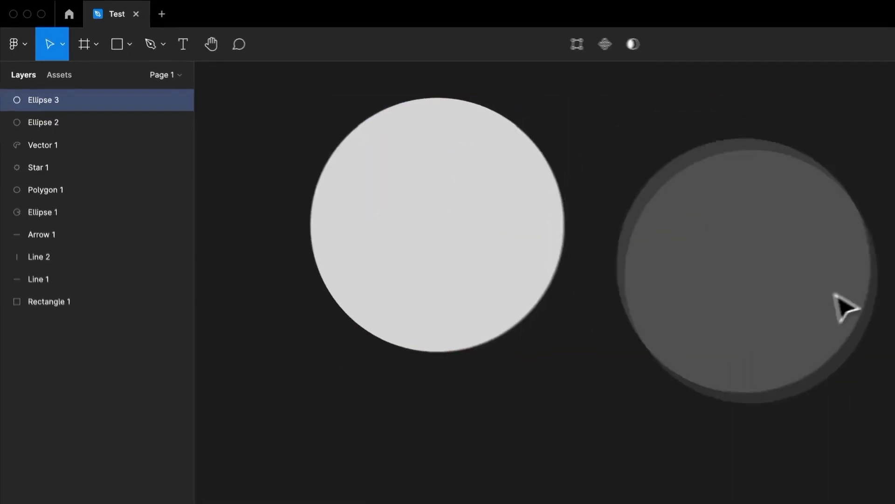
key(Delete)
Step: Draw a rectangle of about 635 × 1017 and place it so it covers the right half of the circle
key(r)
mouse_move(494, 68)
mouse_down()
mouse_move(536, 144)
mouse_move(622, 203)
mouse_up()
mouse_move(552, 150)
mouse_down()
mouse_move(476, 176)
mouse_move(405, 166)
mouse_move(440, 157)
mouse_move(446, 167)
mouse_up()
drag(451, 84, 449, 116)
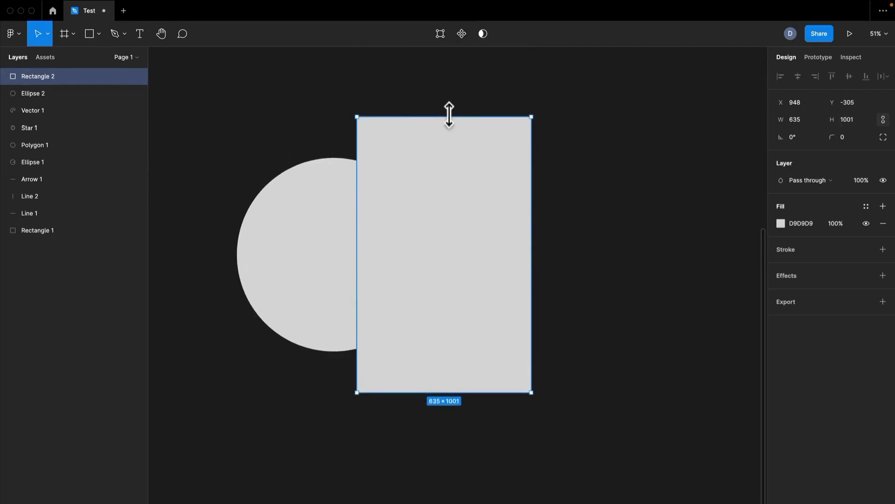
drag(443, 239, 424, 236)
click(598, 265)
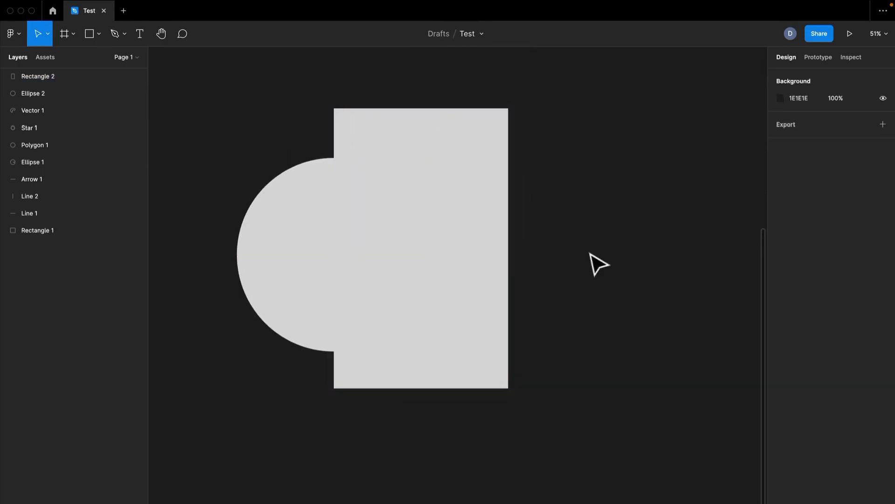
Step: Set the rectangle's fill to the mid-grey 777777
click(437, 264)
key(i)
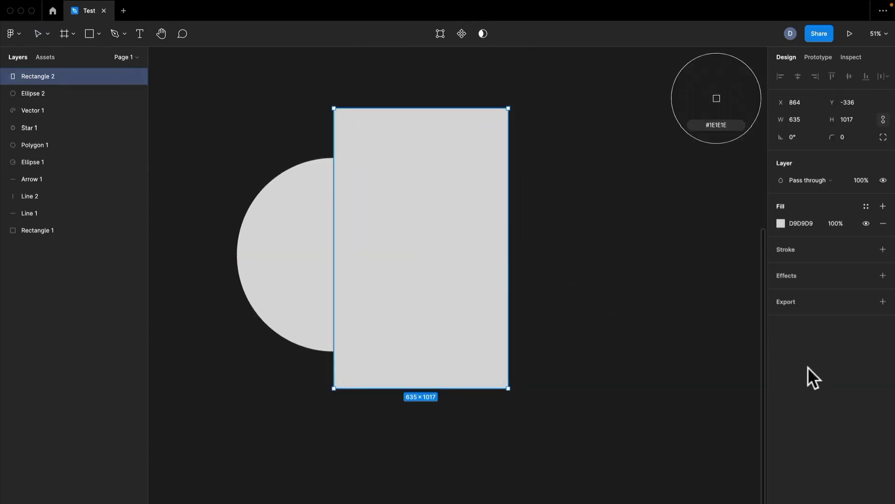
click(785, 224)
drag(710, 269, 612, 303)
Step: Try the canvas background colour 1E1E1E as the rectangle's fill, and undo it
click(559, 188)
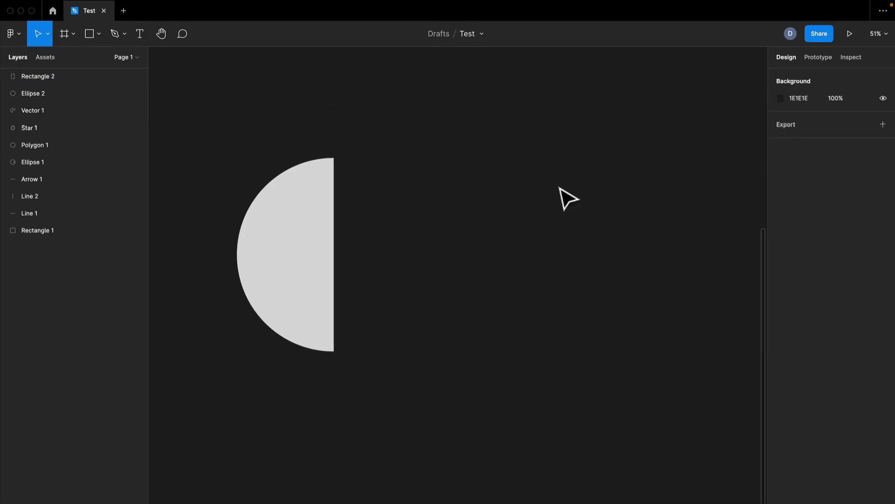
key(super+z)
key(super+z)
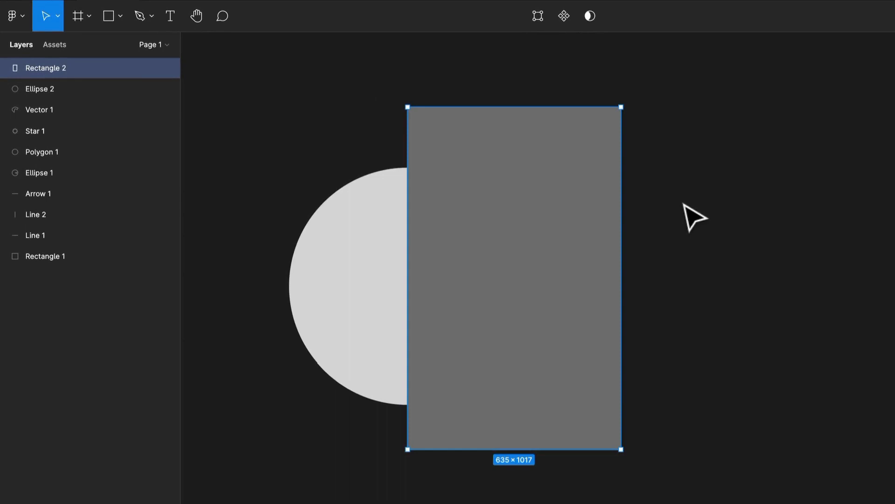
Step: Try a union of the circle and the rectangle, and separate them again
click(400, 219)
shift+click(544, 275)
click(600, 17)
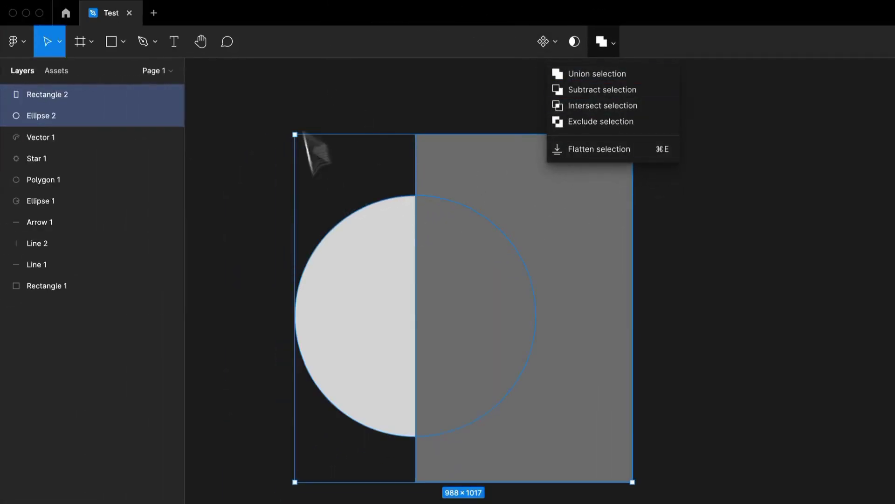
click(620, 75)
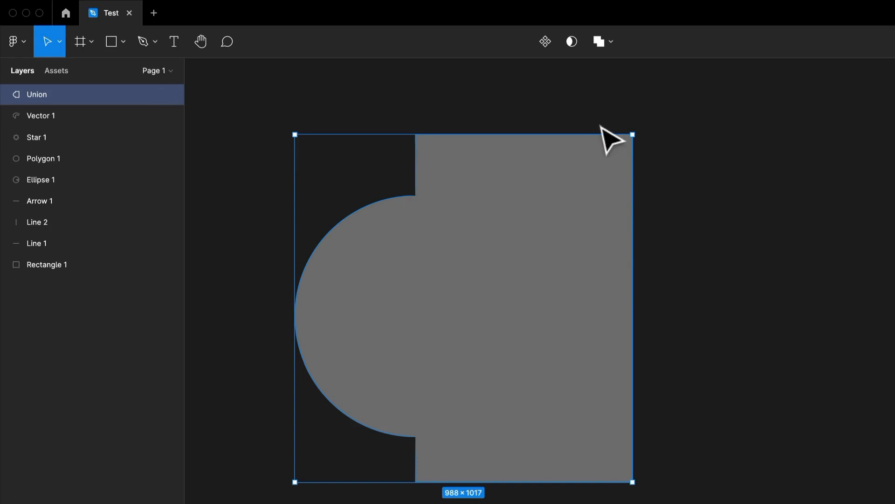
key(super+shift+g)
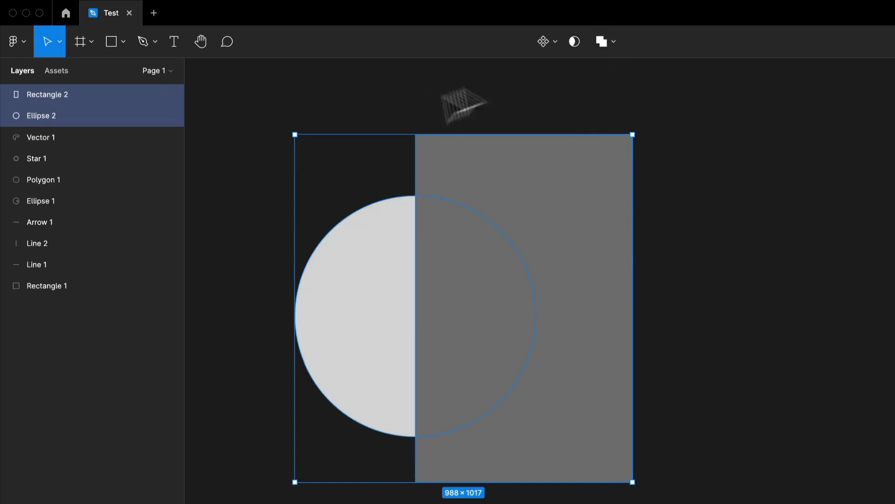
Step: Try subtracting the rectangle from the circle, and undo it
click(614, 49)
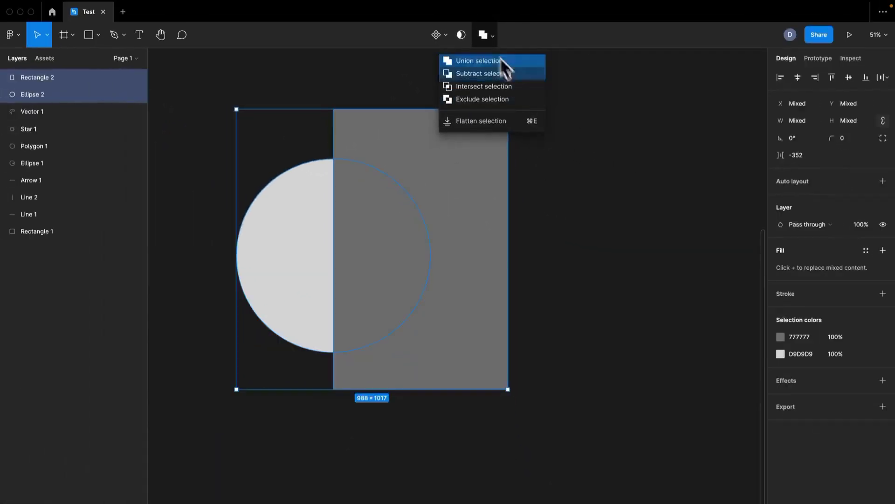
click(499, 73)
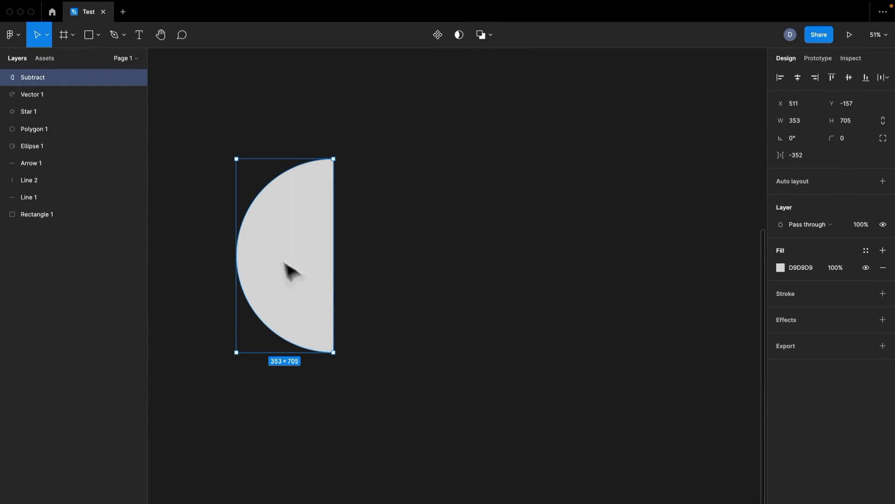
key(super+z)
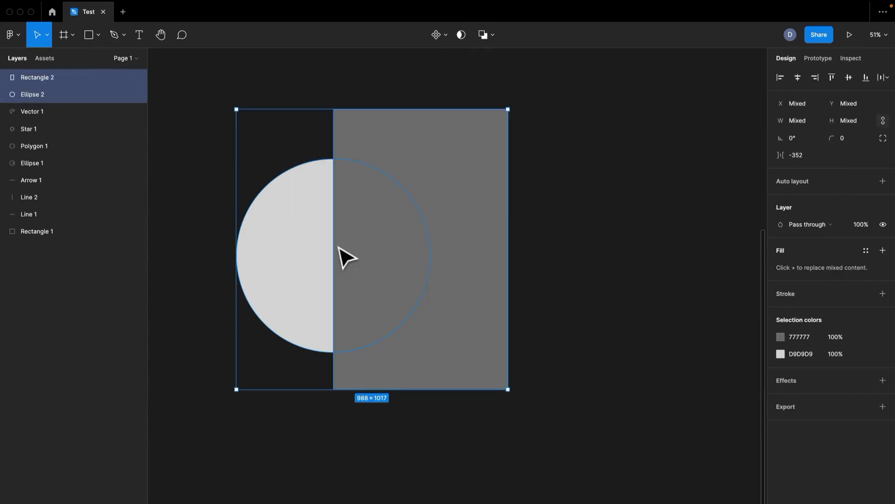
Step: Try intersecting the circle with the rectangle, and undo it
click(484, 36)
click(484, 36)
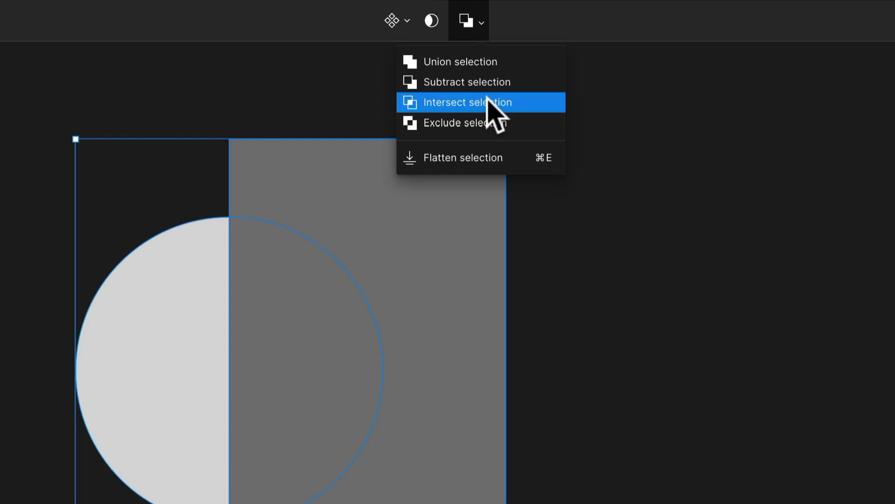
click(487, 101)
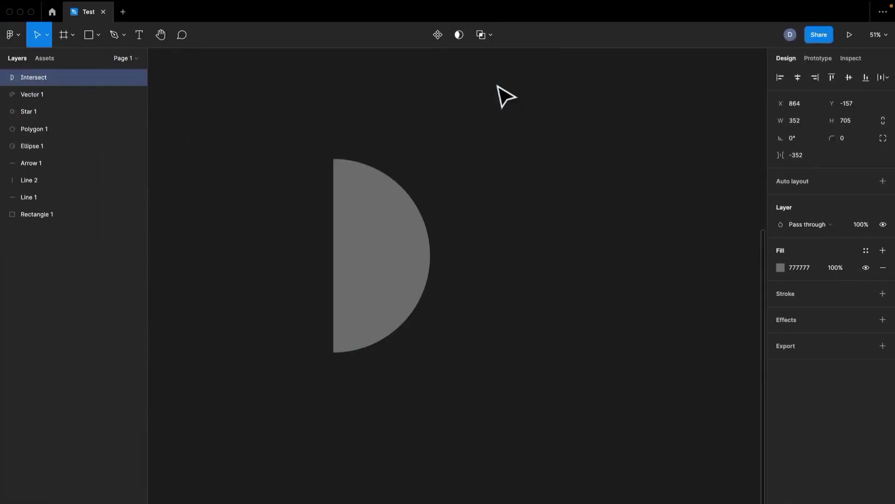
key(super+z)
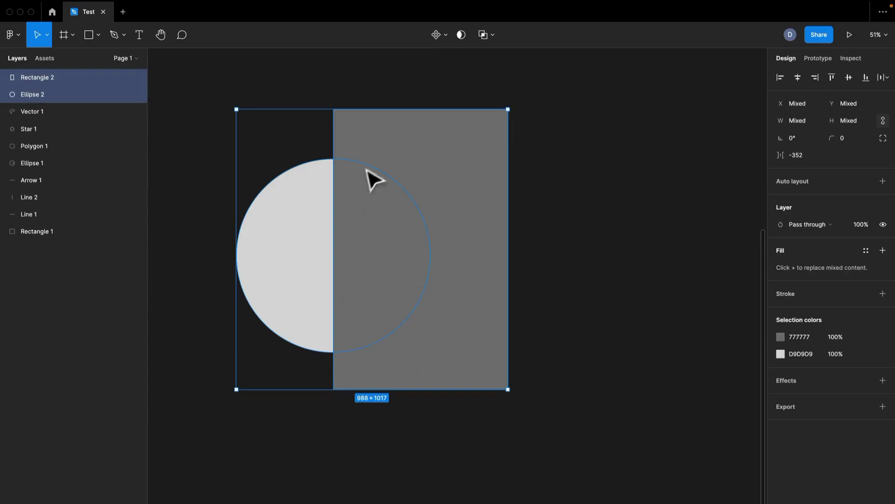
Step: Combine the circle and the rectangle with the Exclude operation to cut out their overlapping area
click(481, 35)
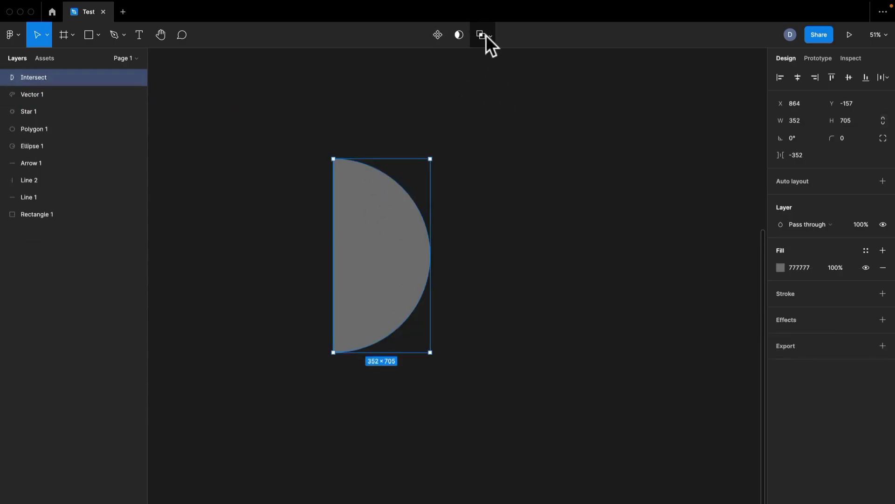
click(489, 36)
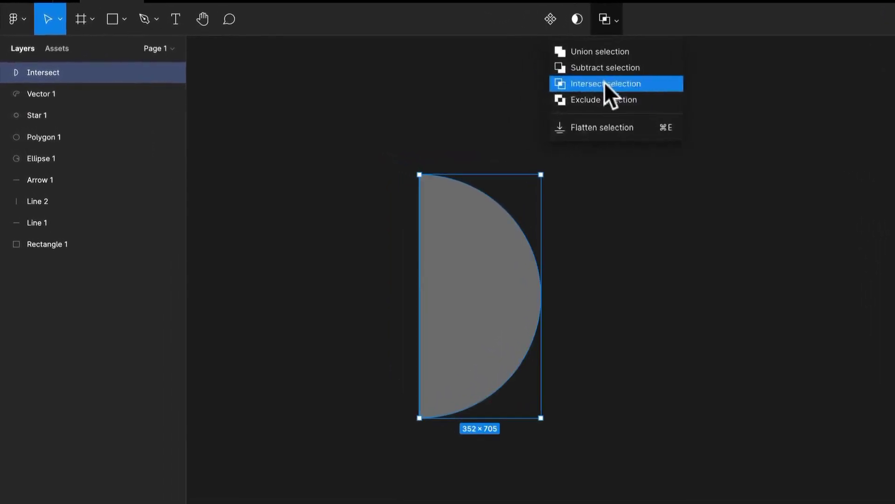
key(super+z)
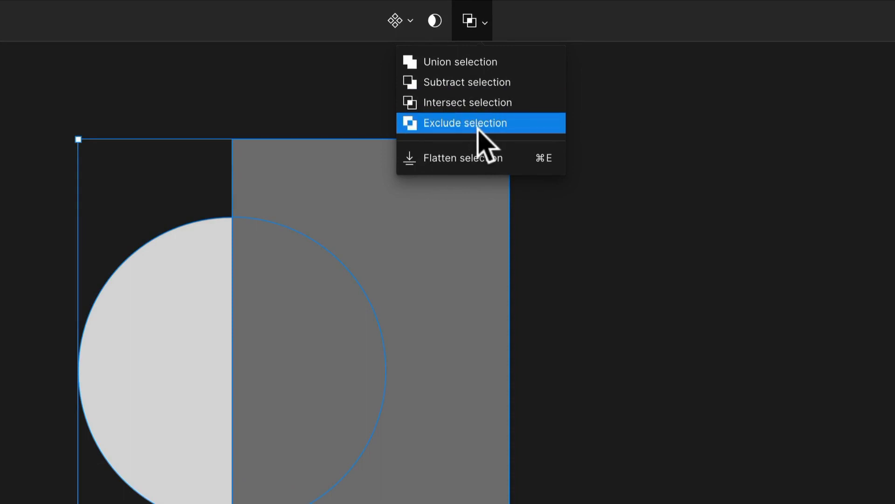
click(478, 128)
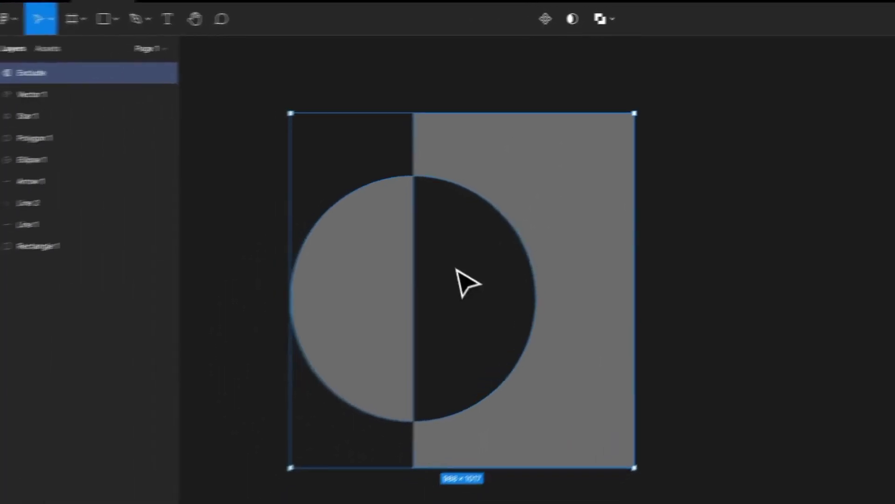